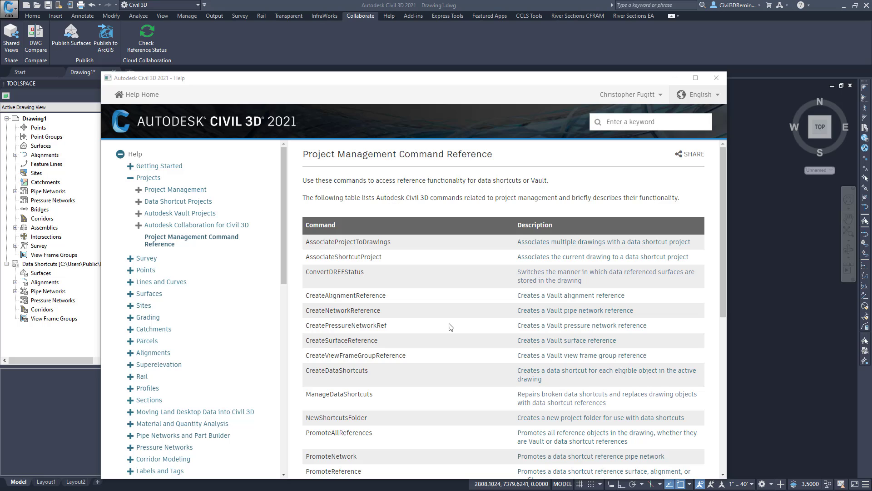
Scroll down to the end of the Project Management Command Reference help article
{"action": "scroll", "coordinate": [450, 326], "scroll_direction": "down", "scroll_amount": 2}
{"action": "scroll", "coordinate": [450, 327], "scroll_direction": "down", "scroll_amount": 2}
{"action": "scroll", "coordinate": [449, 326], "scroll_direction": "down", "scroll_amount": 2}
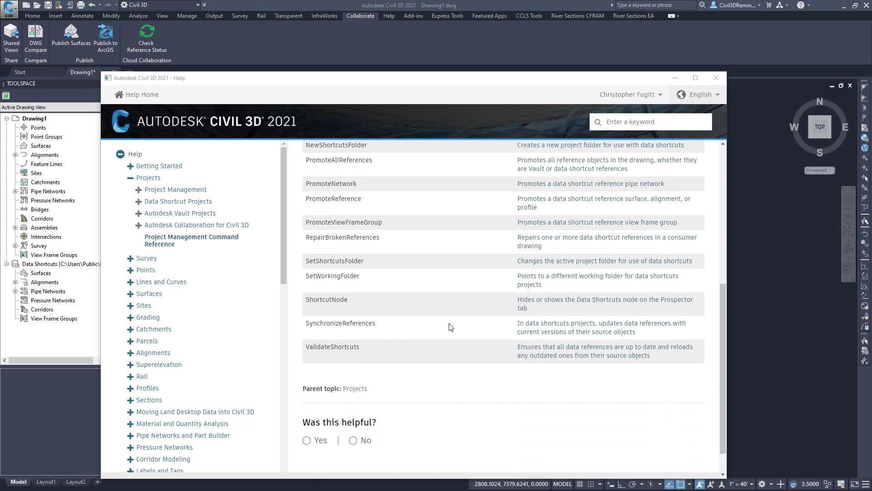
Mark the article not helpful and select the 'Autodesk Collaboration for Civil 3D' topic name
{"action": "left_click", "coordinate": [353, 440]}
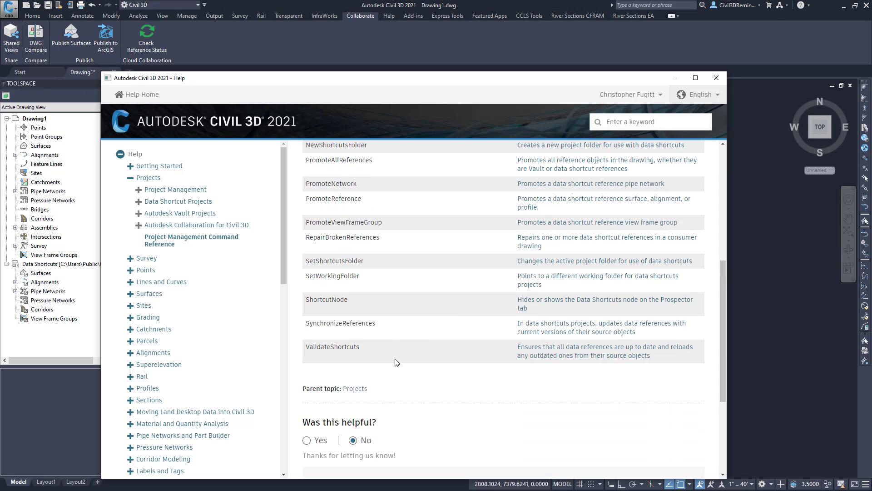
{"action": "scroll", "coordinate": [388, 338], "scroll_direction": "up", "scroll_amount": 2}
{"action": "scroll", "coordinate": [388, 338], "scroll_direction": "up", "scroll_amount": 2}
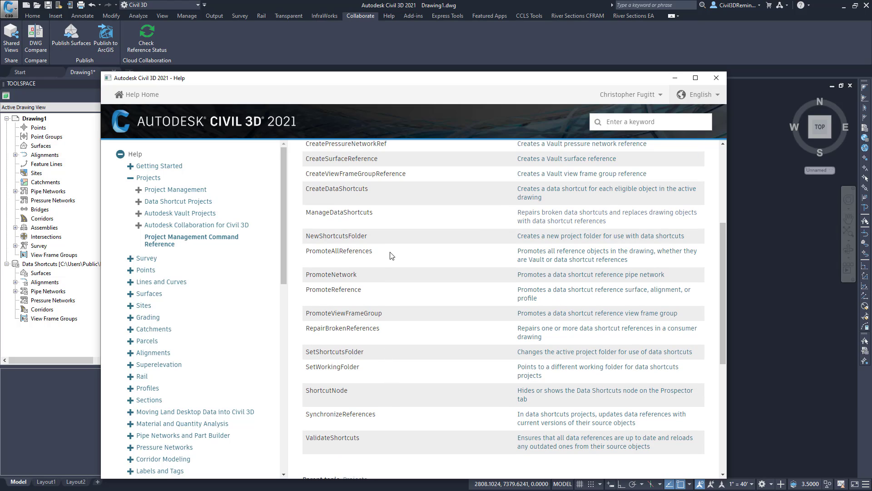
{"action": "left_click_drag", "start_coordinate": [262, 225], "coordinate": [145, 224]}
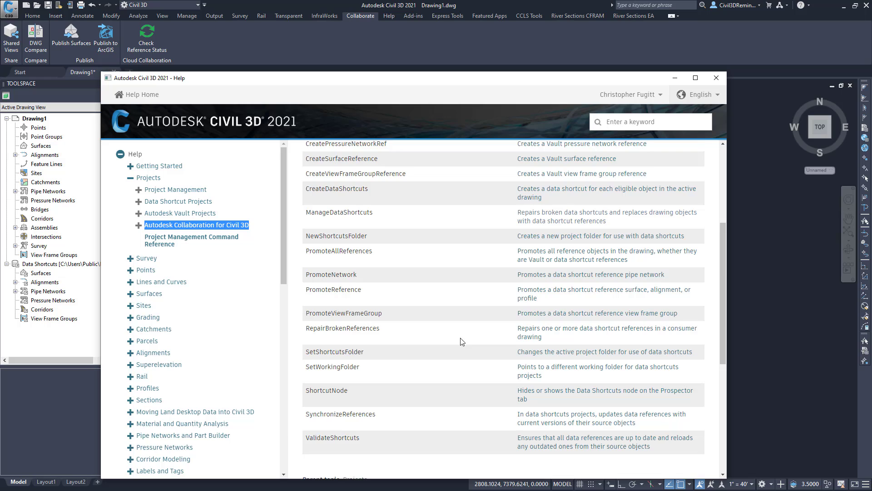
Pick the incomplete/confusing reason and ask why Autodesk Collaboration for Civil 3D commands aren't added
{"action": "scroll", "coordinate": [366, 421], "scroll_direction": "down", "scroll_amount": 5}
{"action": "left_click", "coordinate": [339, 334]}
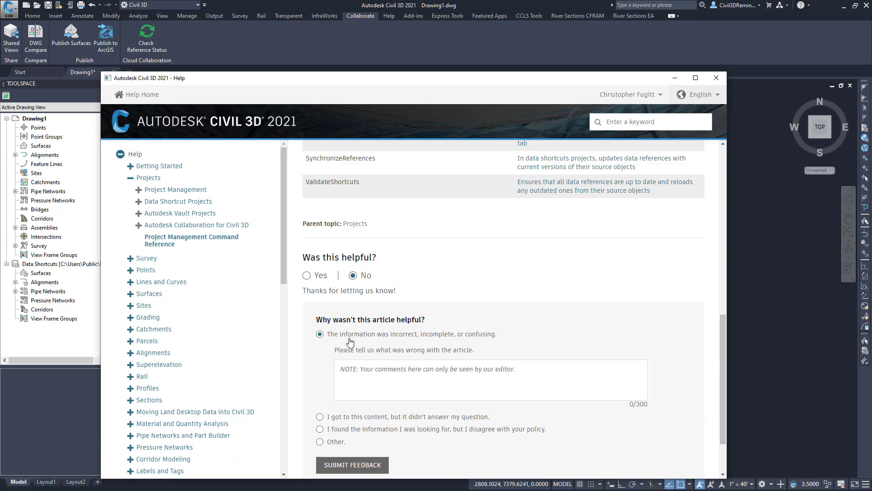
{"action": "type", "text": "Why"}
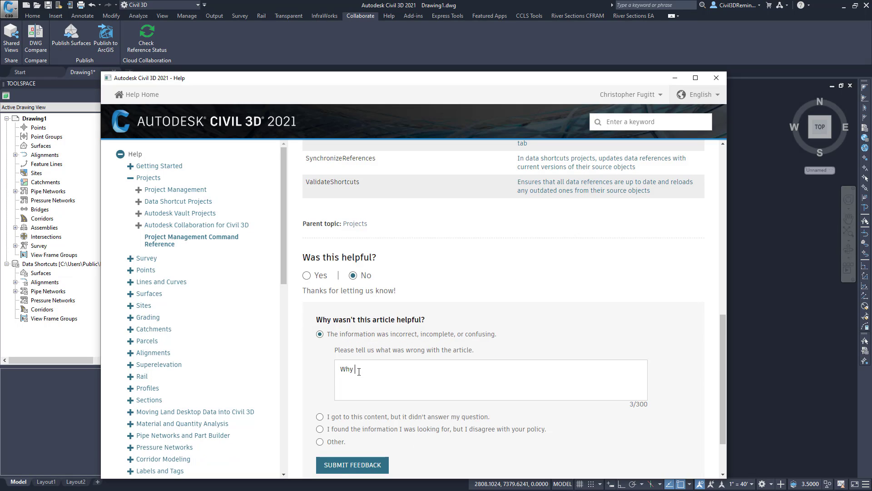
{"action": "type", "text": " not add the "}
{"action": "type", "text": "comma"}
{"action": "type", "text": "nds for \"Autodesk Collaboration for Civil 3D\""}
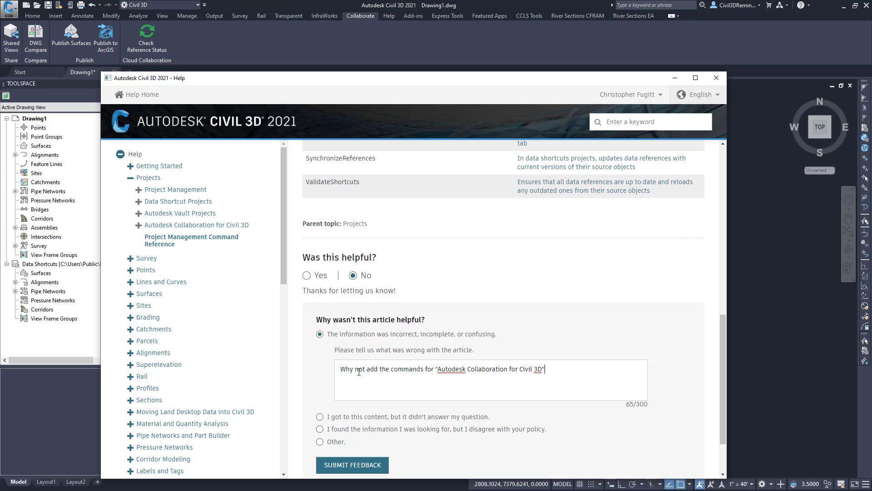
{"action": "type", "text": "?"}
{"action": "scroll", "coordinate": [365, 368], "scroll_direction": "up", "scroll_amount": 4}
{"action": "scroll", "coordinate": [365, 368], "scroll_direction": "up", "scroll_amount": 6}
{"action": "scroll", "coordinate": [364, 368], "scroll_direction": "down", "scroll_amount": 2}
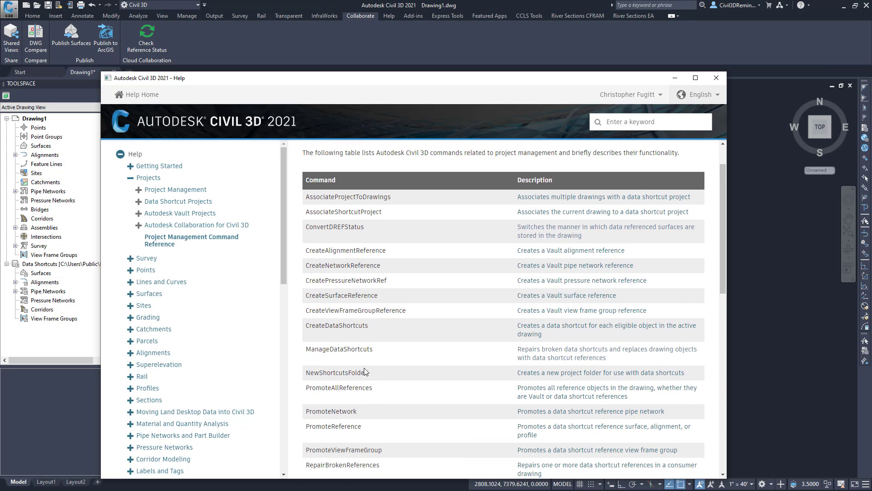
{"action": "scroll", "coordinate": [365, 371], "scroll_direction": "down", "scroll_amount": 1}
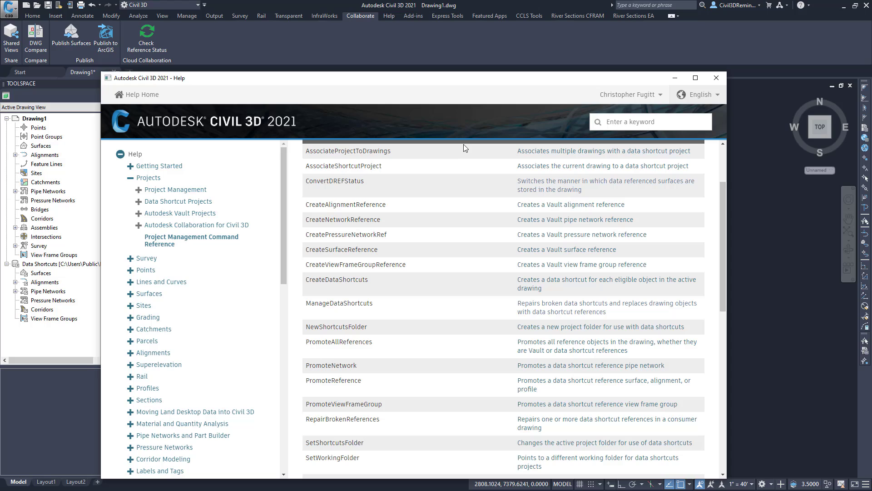
{"action": "double_click", "coordinate": [378, 153]}
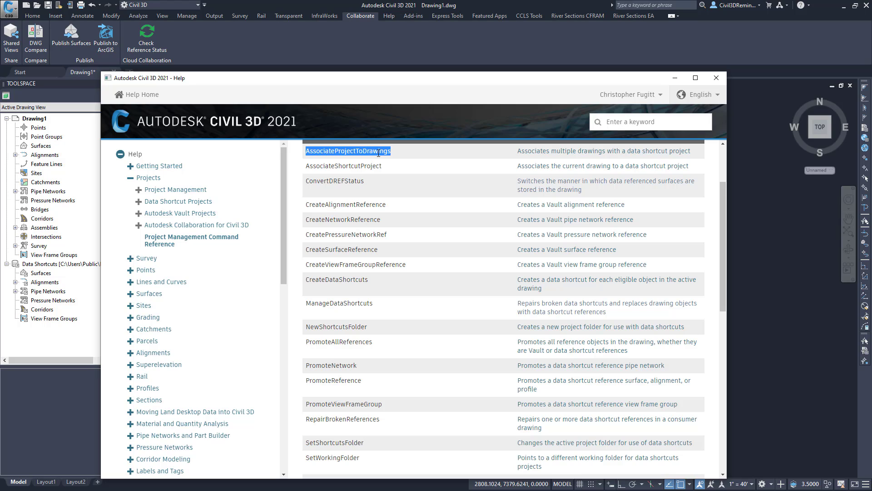
{"action": "right_click", "coordinate": [86, 266]}
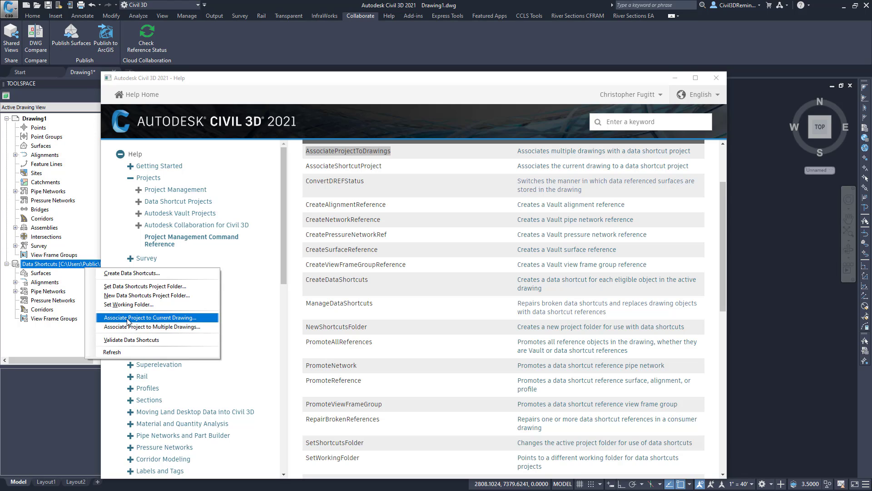
{"action": "left_click", "coordinate": [79, 267]}
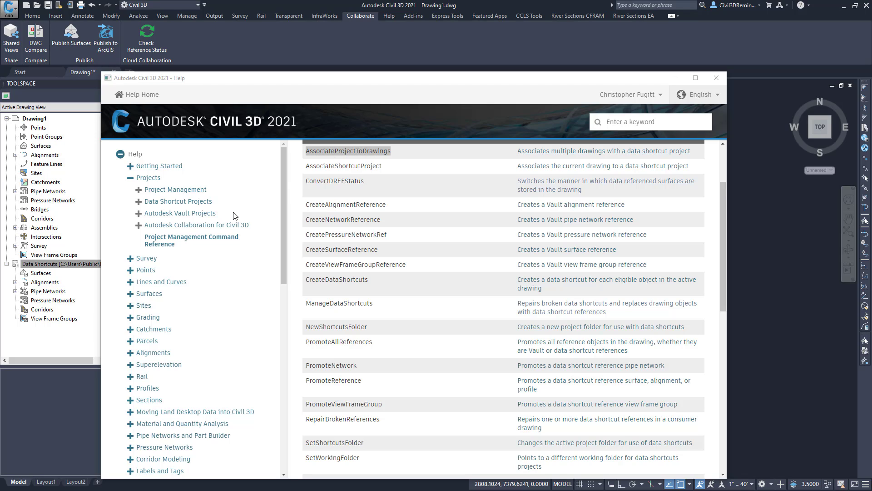
Select command names in the table, from AssociateShortcutProject down to CreateAlignmentReference for copying
{"action": "left_click", "coordinate": [41, 265]}
{"action": "double_click", "coordinate": [352, 166]}
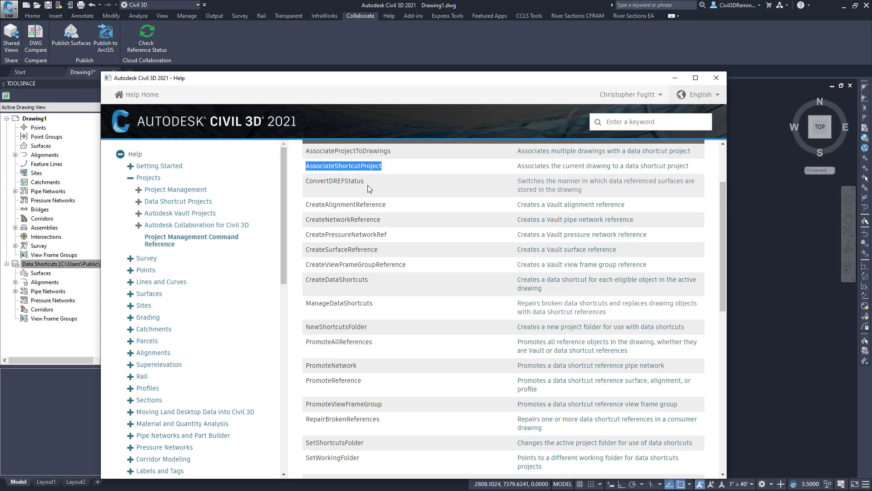
{"action": "double_click", "coordinate": [354, 190]}
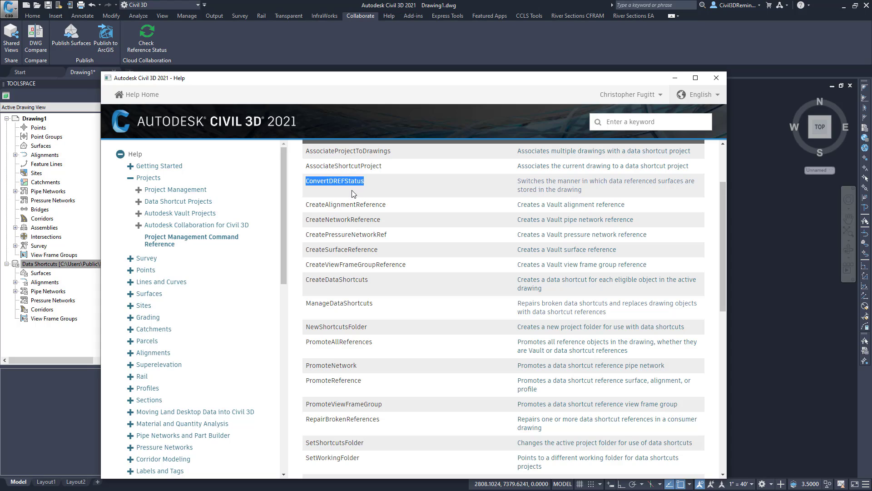
{"action": "double_click", "coordinate": [358, 205]}
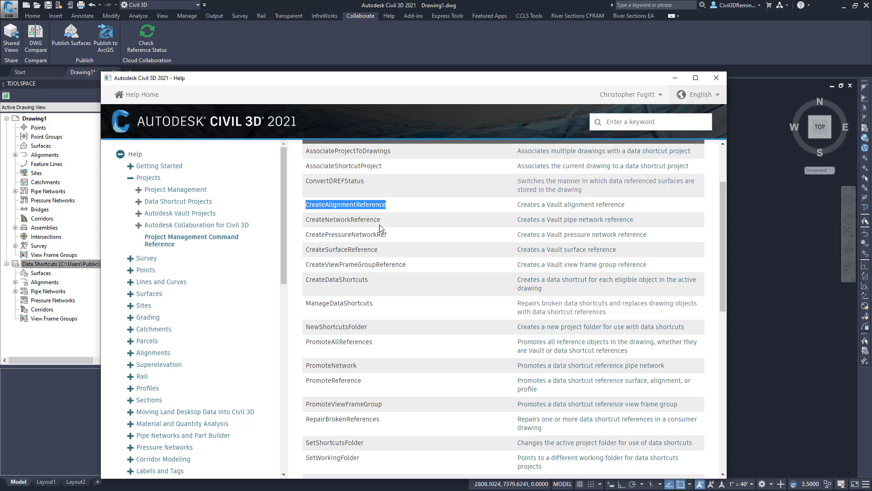
{"action": "double_click", "coordinate": [367, 200]}
{"action": "key", "text": "ctrl+c"}
Move the help aside and run the pasted CreateAlignmentReference command
{"action": "left_click_drag", "start_coordinate": [490, 77], "coordinate": [573, 34]}
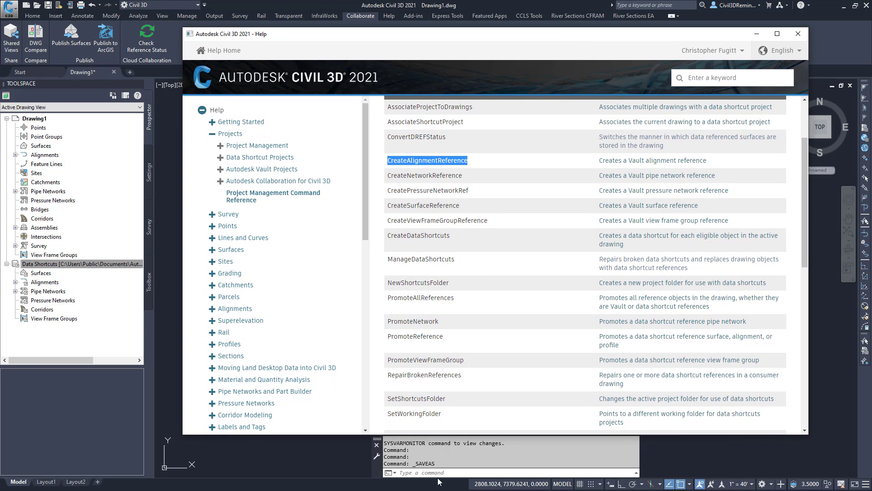
{"action": "left_click", "coordinate": [443, 472]}
{"action": "key", "text": "ctrl+v"}
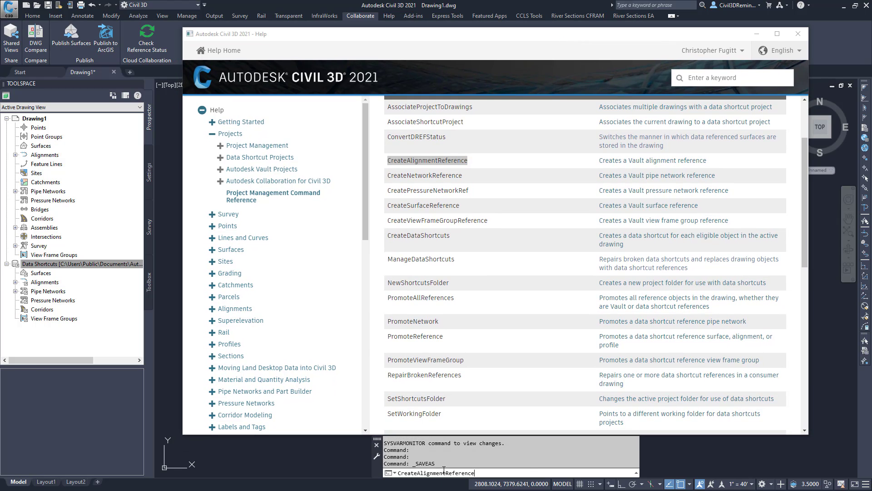
{"action": "key", "text": "Return"}
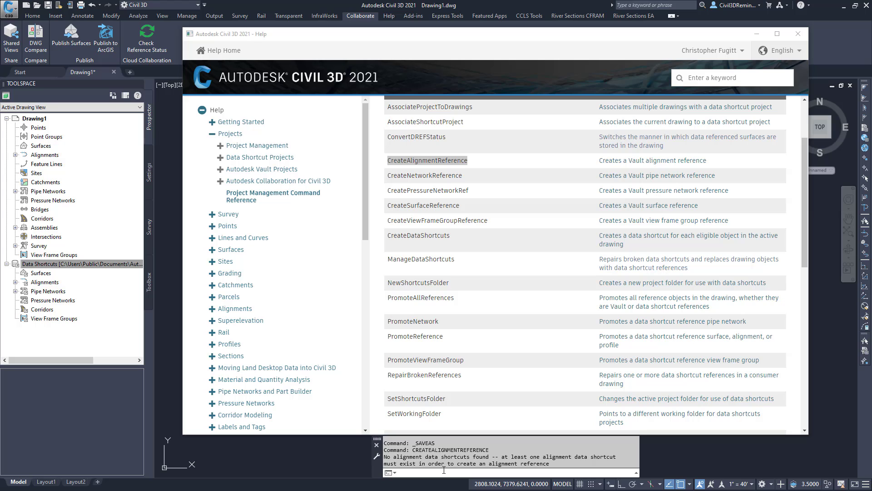
Start the alignment creation tool and expand the drawing's Centerline Alignments in Prospector
{"action": "left_click", "coordinate": [33, 16]}
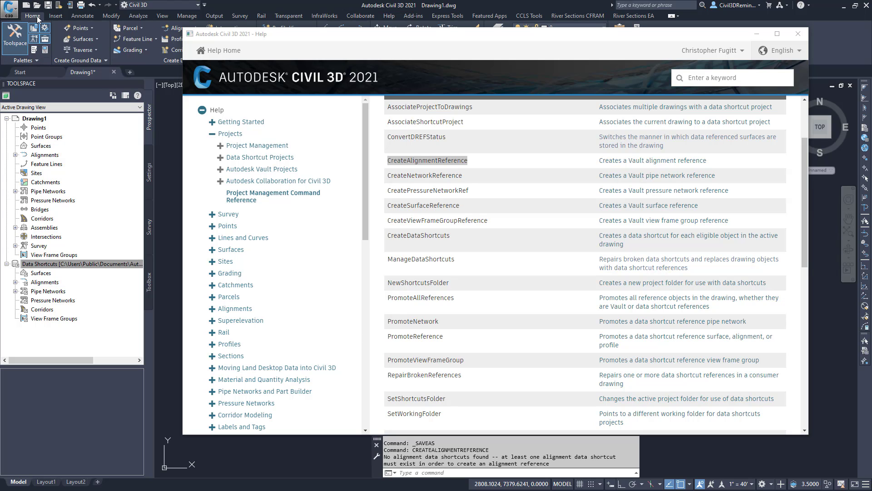
{"action": "left_click", "coordinate": [175, 28]}
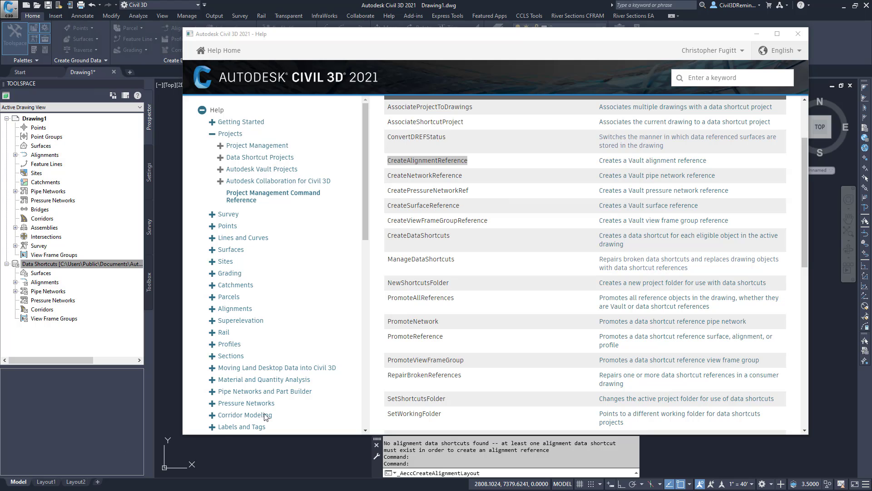
{"action": "left_click", "coordinate": [45, 264]}
{"action": "left_click", "coordinate": [15, 155]}
{"action": "left_click", "coordinate": [24, 164]}
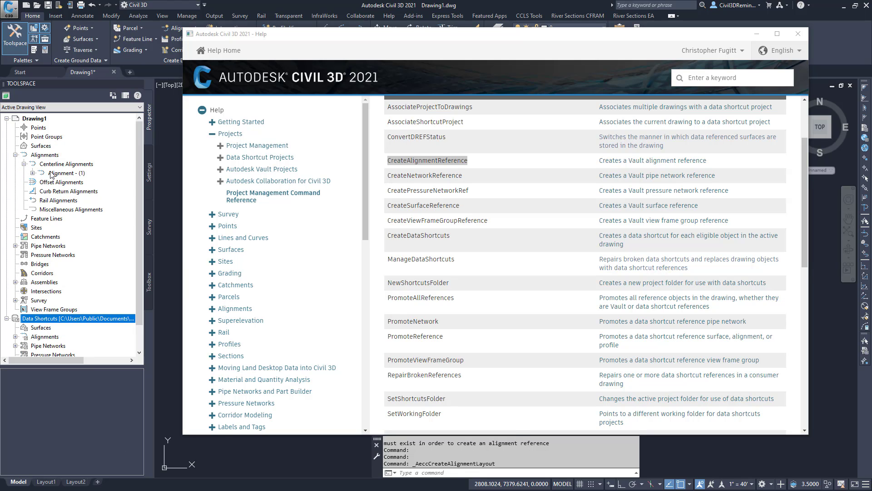
Run CREATEALIGNMENTREFERENCE again from the command line
{"action": "left_click", "coordinate": [429, 471]}
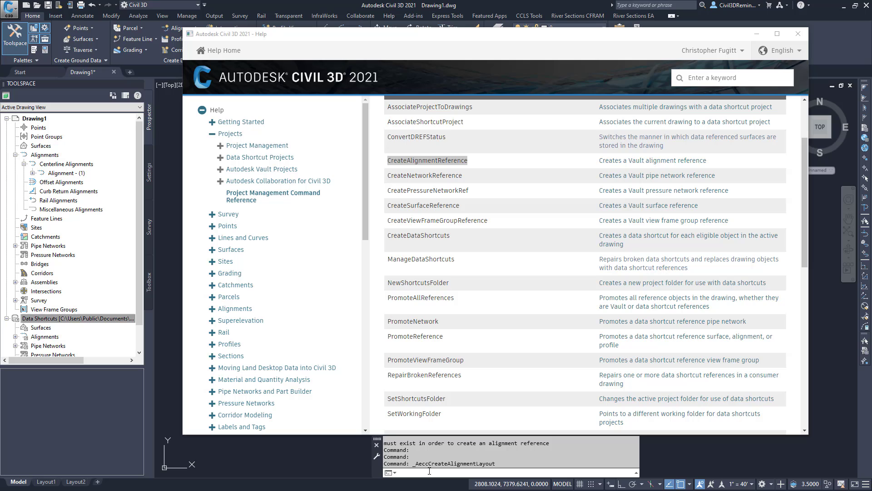
{"action": "type", "text": "CREATEALIGNMENTREFERENCE"}
{"action": "key", "text": "Return"}
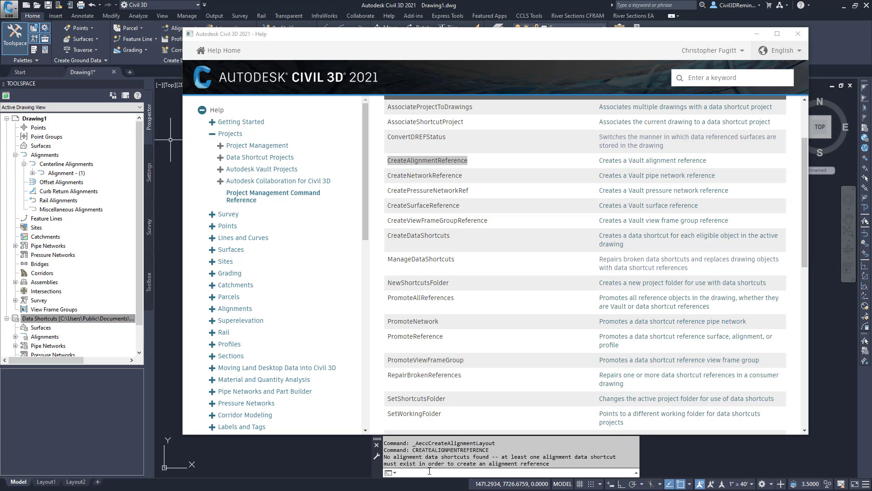
Expand Data Shortcuts > Alignments > Centerline Alignments to show its three alignments
{"action": "left_click", "coordinate": [54, 318]}
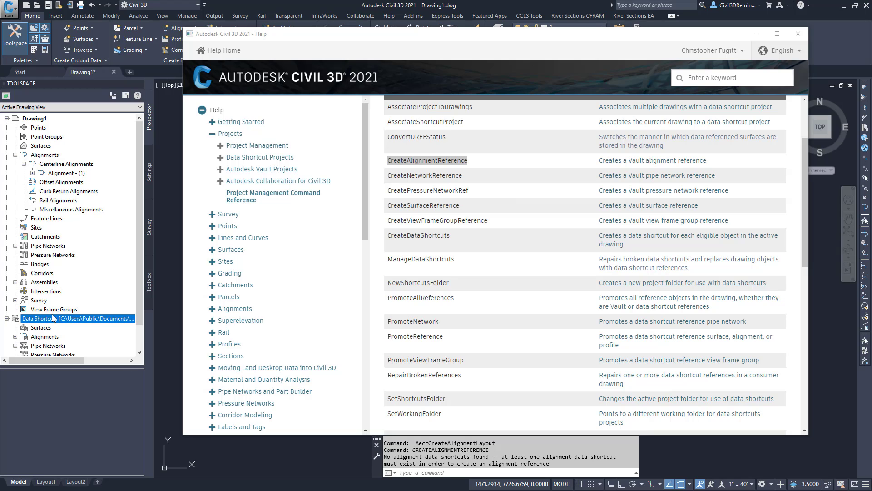
{"action": "left_click", "coordinate": [16, 336]}
{"action": "left_click", "coordinate": [25, 309]}
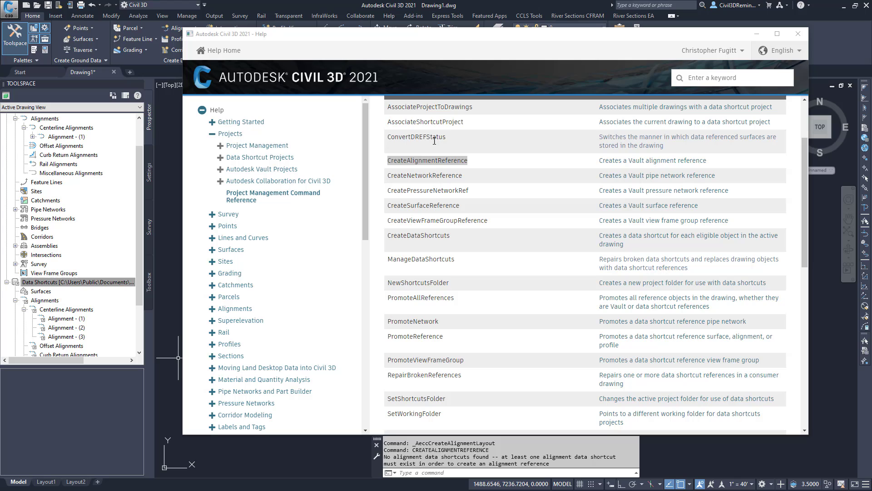
Select the CreateNetworkReference through CreateDataShortcuts command names in the help table
{"action": "double_click", "coordinate": [427, 177]}
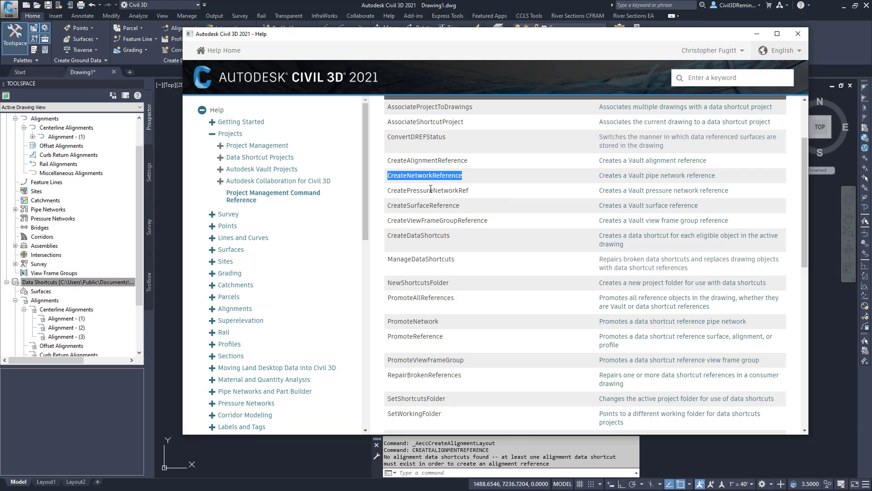
{"action": "double_click", "coordinate": [430, 190]}
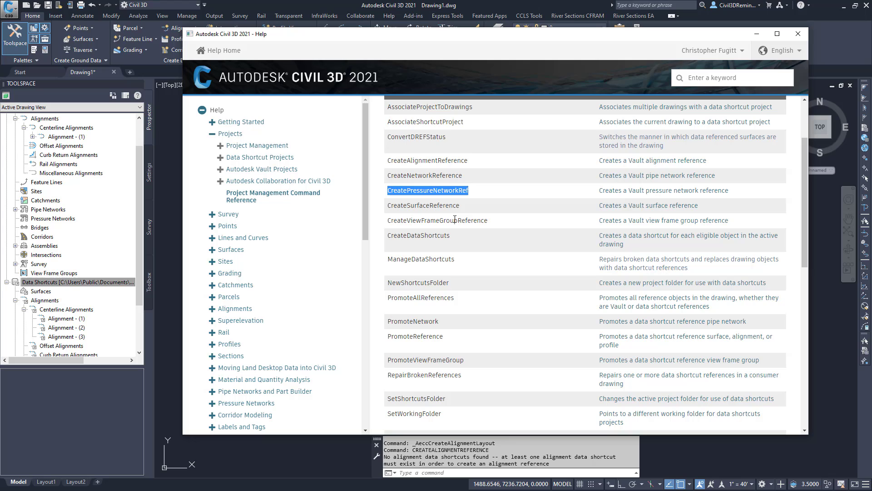
{"action": "double_click", "coordinate": [441, 206]}
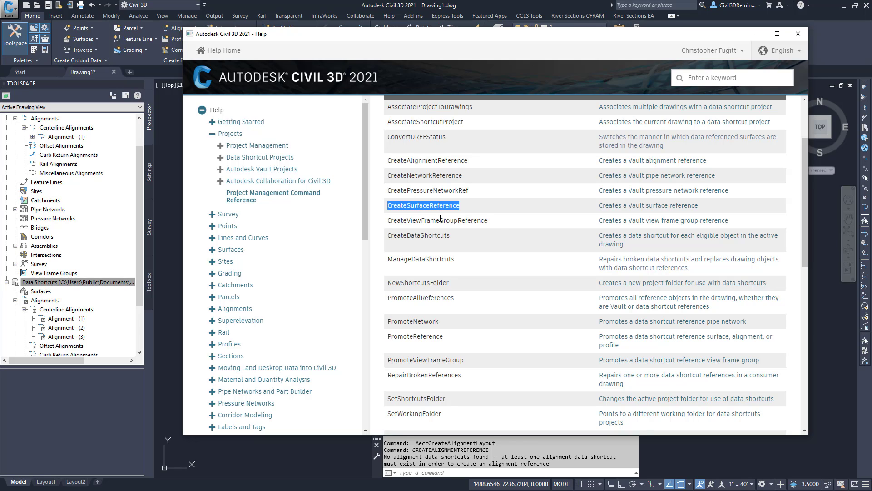
{"action": "double_click", "coordinate": [441, 220]}
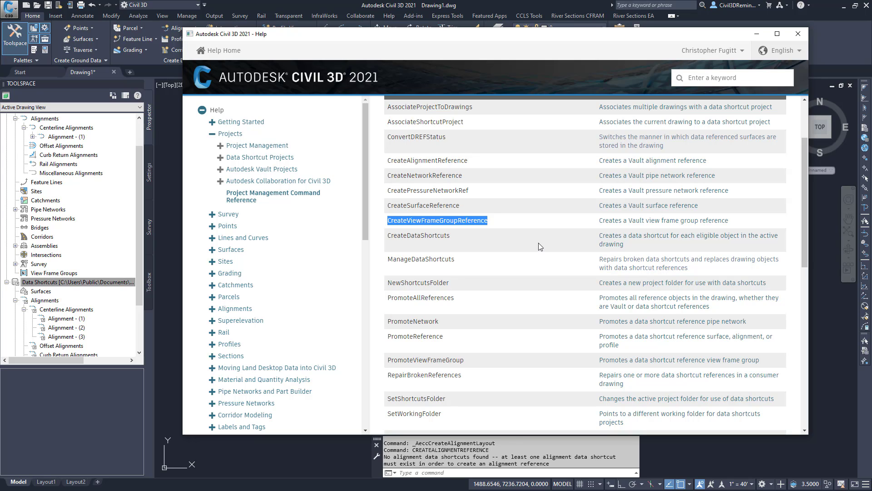
{"action": "double_click", "coordinate": [430, 235]}
{"action": "key", "text": "ctrl+c"}
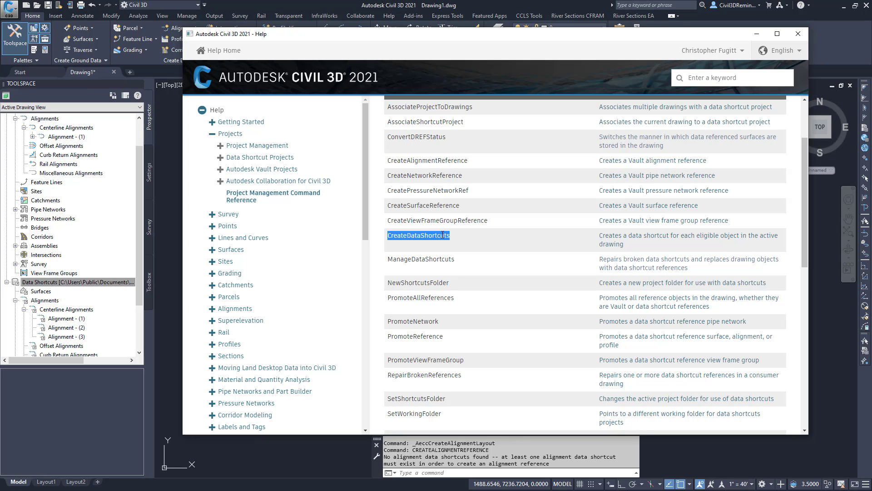
Run CreateDataShortcuts, save the drawing as asdf, and publish its Alignments as data shortcuts
{"action": "left_click", "coordinate": [497, 472]}
{"action": "key", "text": "ctrl+v"}
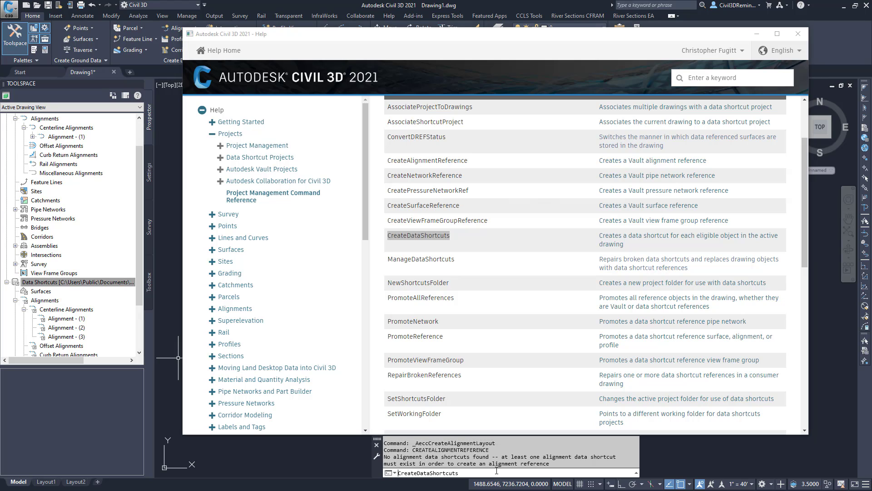
{"action": "key", "text": "Return"}
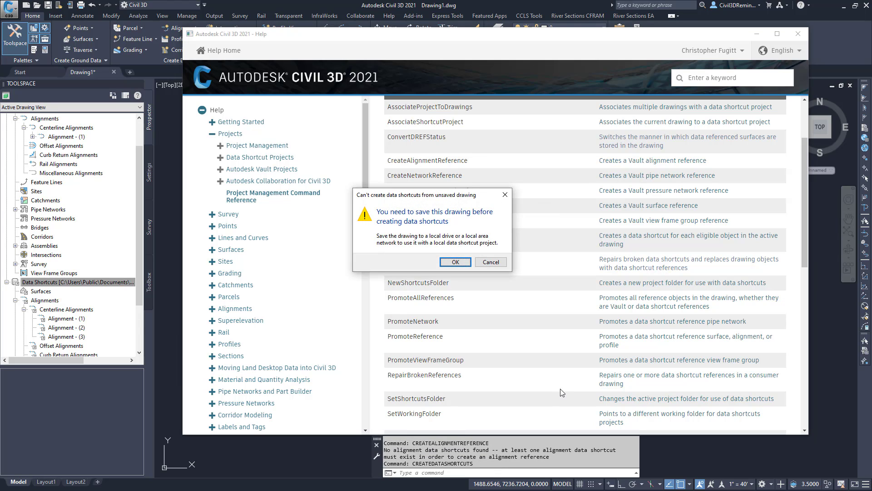
{"action": "left_click", "coordinate": [470, 262]}
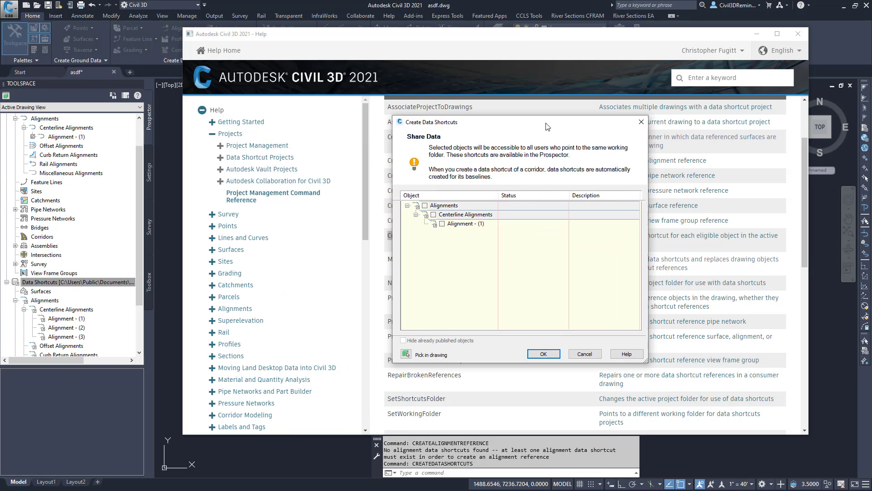
{"action": "left_click", "coordinate": [425, 205]}
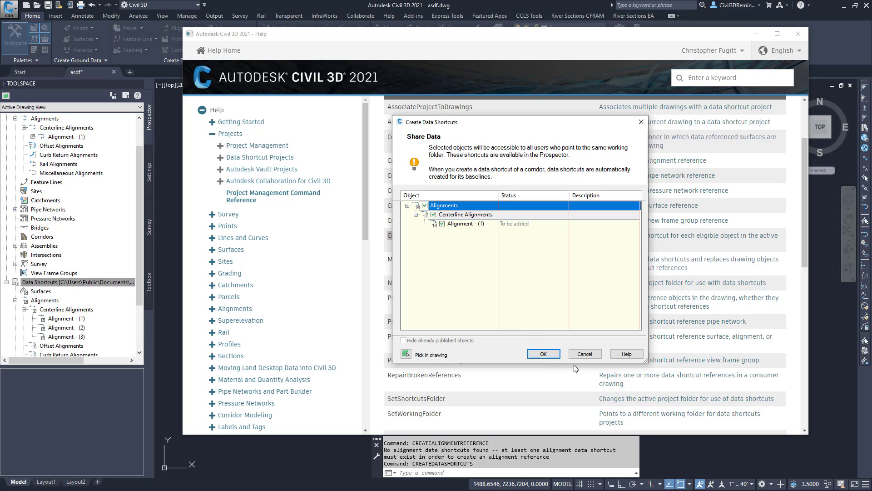
{"action": "left_click", "coordinate": [559, 356]}
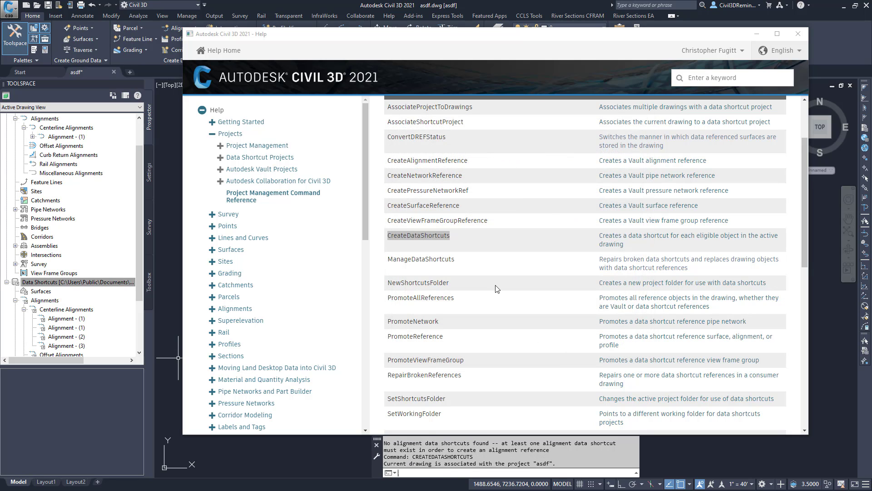
{"action": "double_click", "coordinate": [439, 234]}
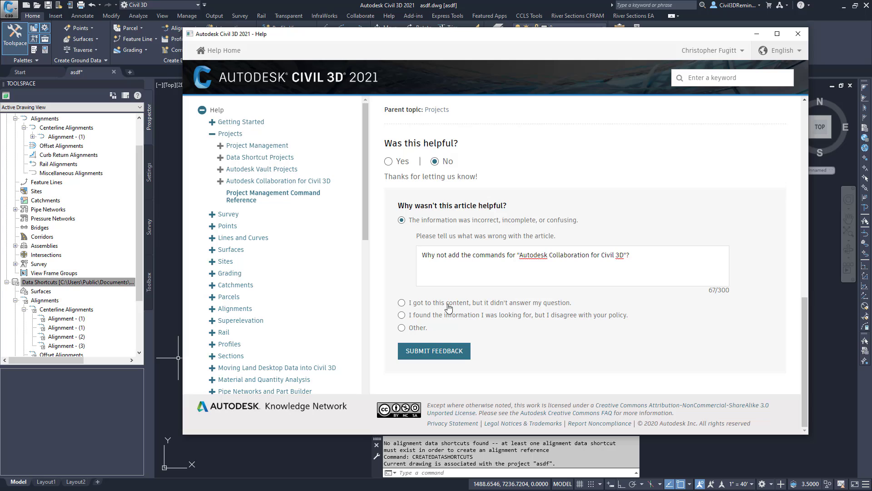
Add a CreateDataShortcuts note: 'Need to check boxes, it isn't done magically like the description says.'
{"action": "key", "text": "ctrl+v"}
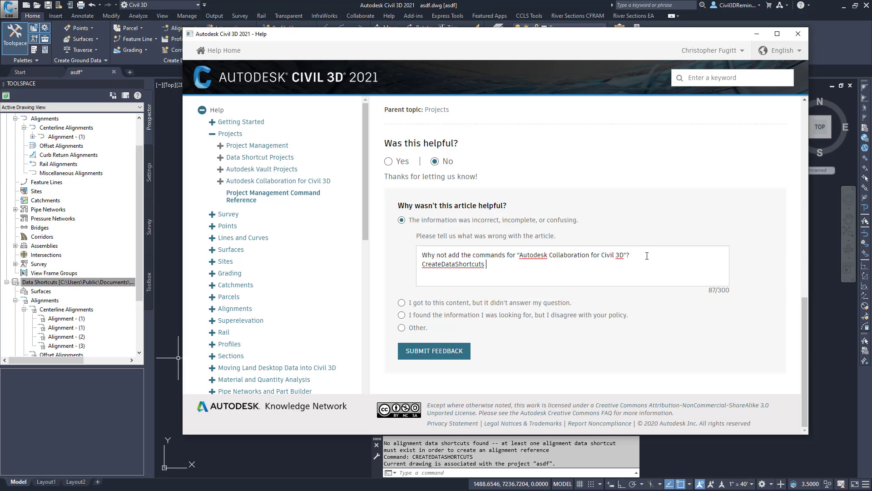
{"action": "type", "text": "- Nee"}
{"action": "type", "text": "d to che"}
{"action": "type", "text": "ck boxes,"}
{"action": "type", "text": " it isn't d"}
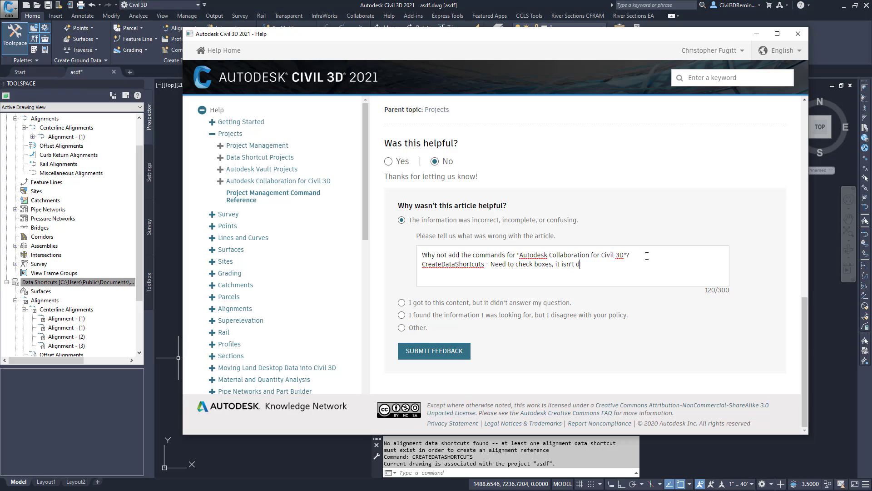
{"action": "type", "text": "one magica"}
{"action": "type", "text": "lly like the de"}
{"action": "type", "text": "scription "}
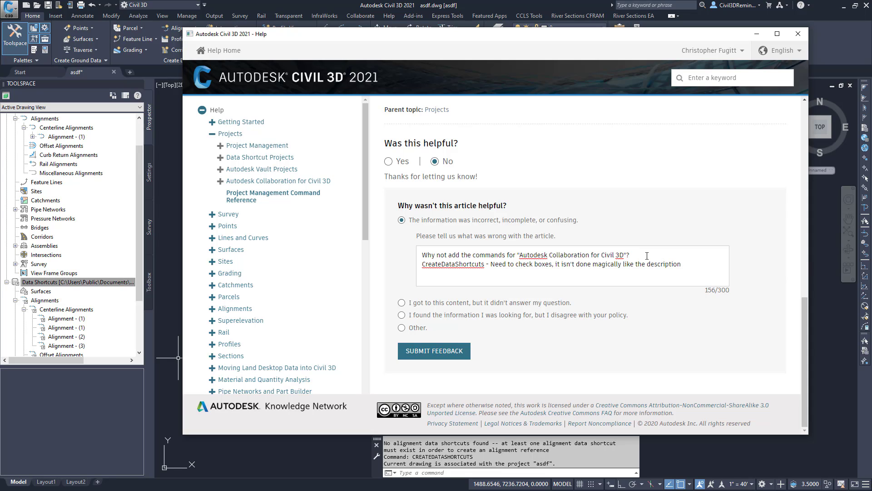
{"action": "type", "text": "says."}
{"action": "scroll", "coordinate": [456, 278], "scroll_direction": "up", "scroll_amount": 10}
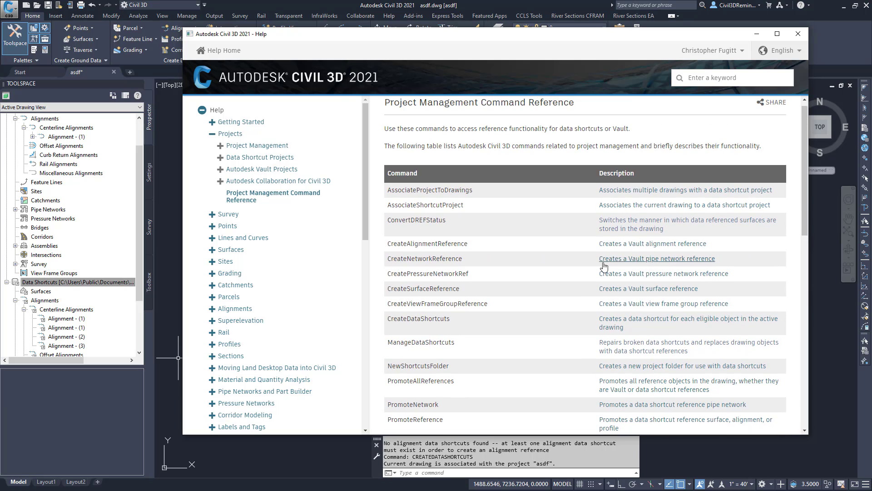
{"action": "double_click", "coordinate": [439, 342]}
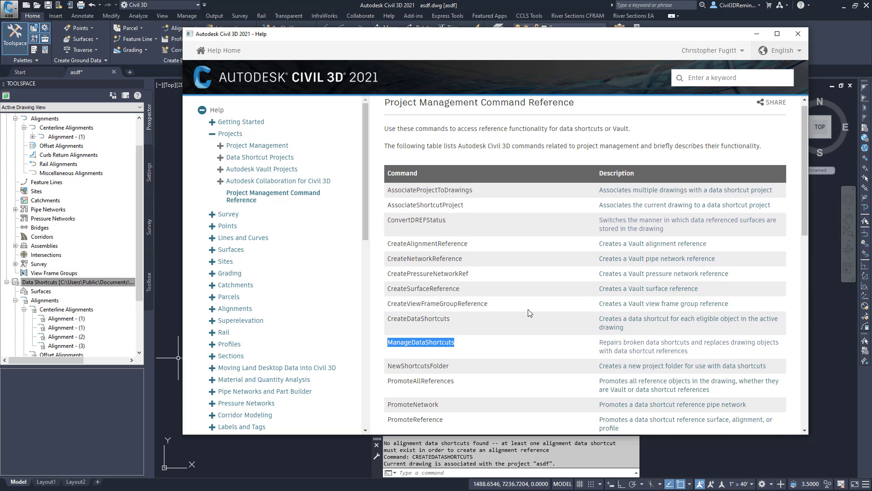
{"action": "scroll", "coordinate": [528, 310], "scroll_direction": "down", "scroll_amount": 1}
{"action": "scroll", "coordinate": [528, 310], "scroll_direction": "down", "scroll_amount": 1}
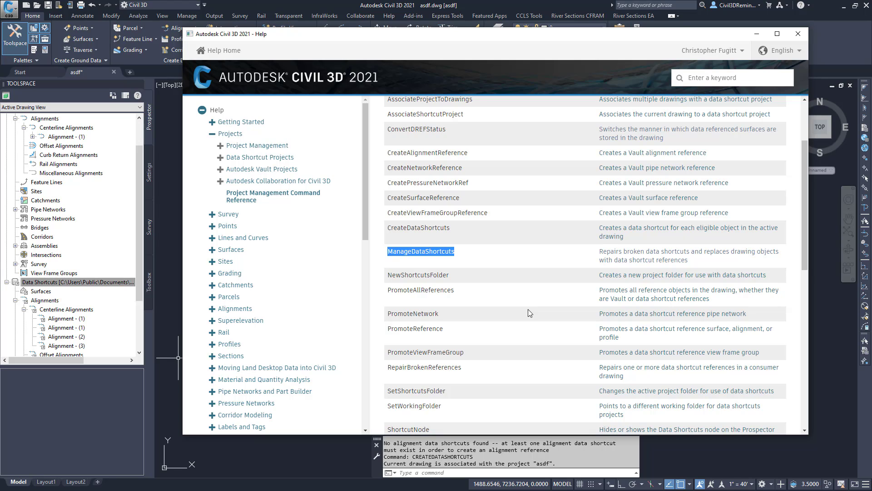
{"action": "double_click", "coordinate": [416, 277]}
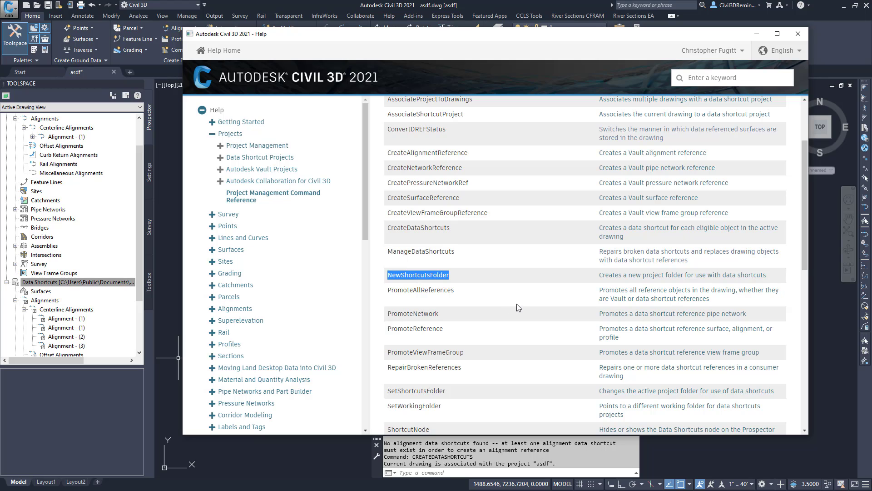
{"action": "scroll", "coordinate": [516, 304], "scroll_direction": "down", "scroll_amount": 1}
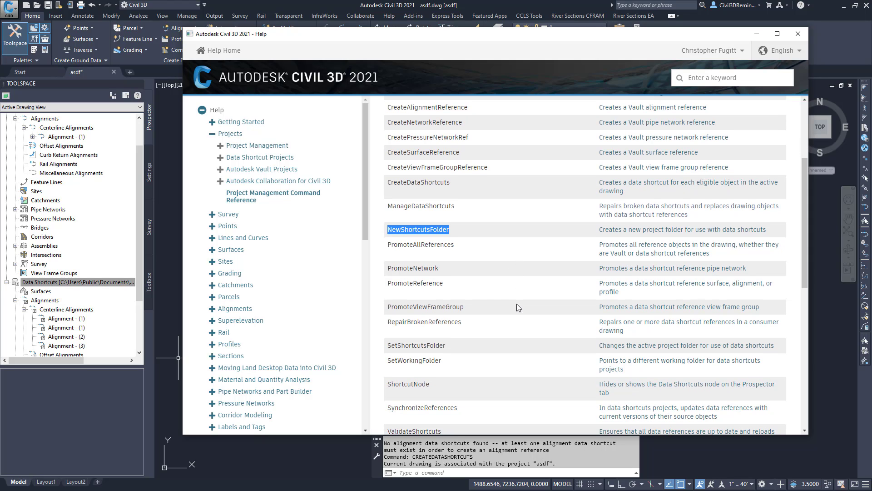
{"action": "scroll", "coordinate": [517, 303], "scroll_direction": "down", "scroll_amount": 1}
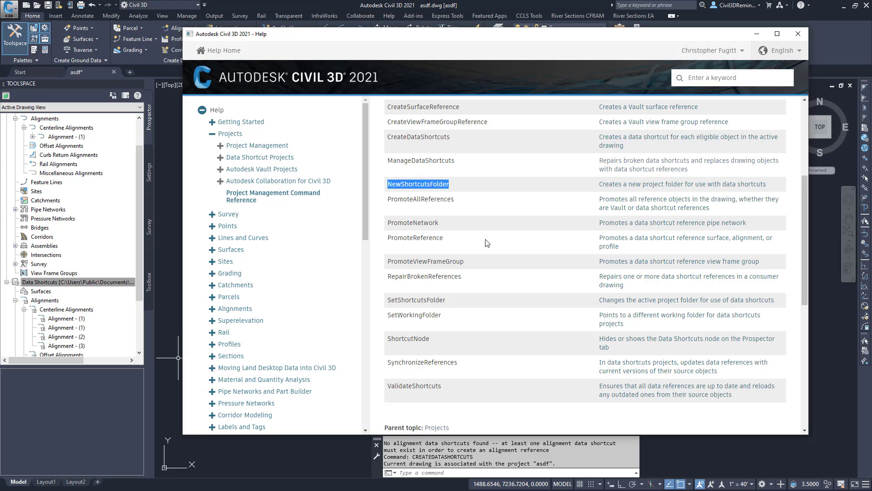
{"action": "double_click", "coordinate": [438, 201]}
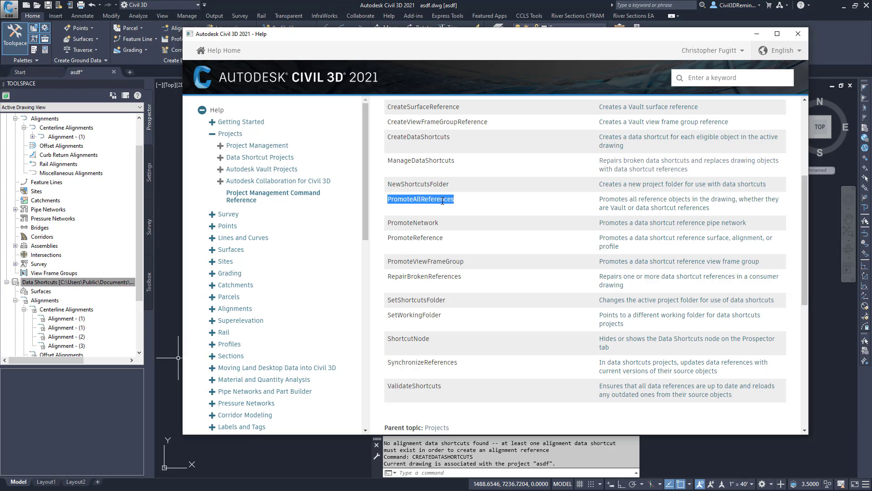
{"action": "double_click", "coordinate": [431, 223]}
{"action": "double_click", "coordinate": [428, 236]}
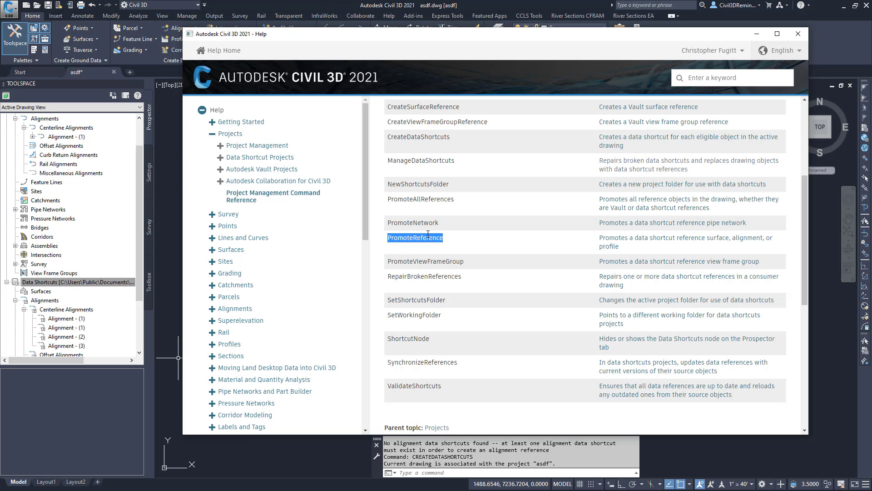
{"action": "double_click", "coordinate": [421, 263]}
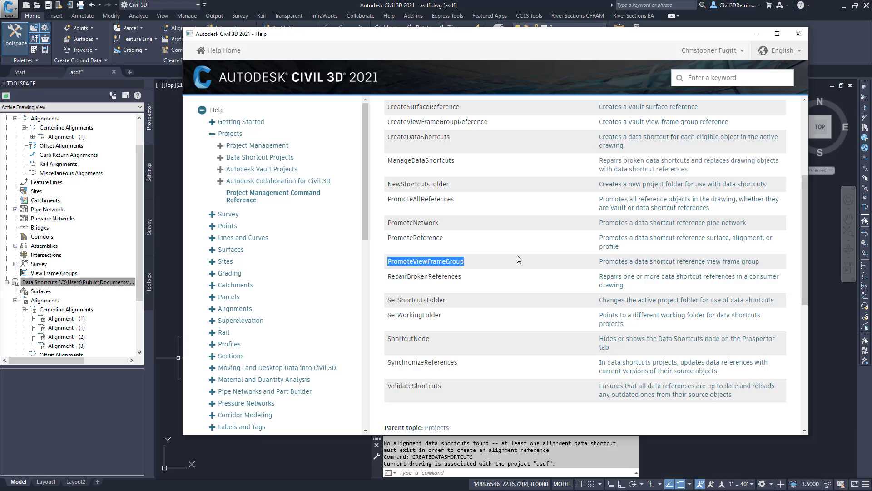
{"action": "left_click", "coordinate": [447, 278]}
{"action": "double_click", "coordinate": [447, 278]}
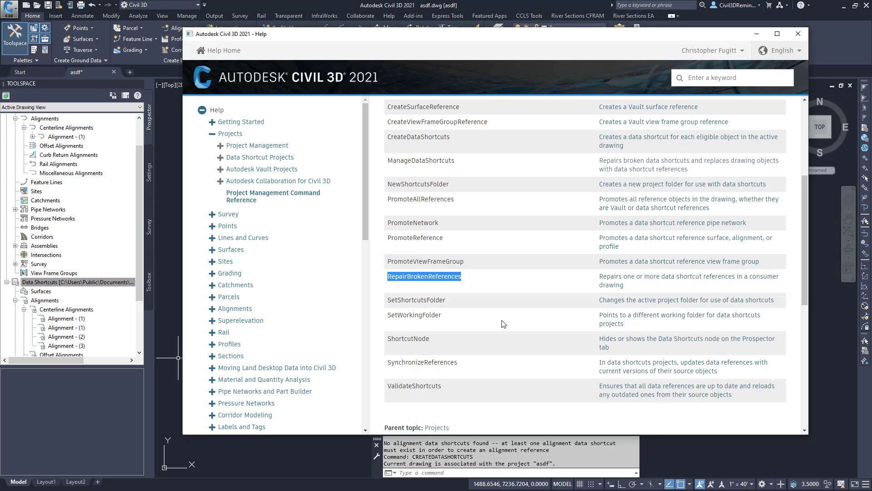
{"action": "scroll", "coordinate": [503, 324], "scroll_direction": "down", "scroll_amount": 2}
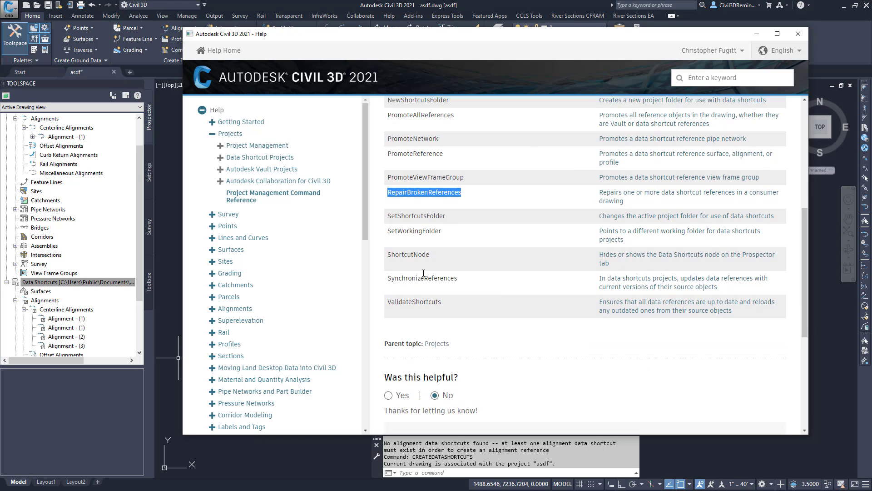
{"action": "left_click", "coordinate": [427, 210]}
{"action": "double_click", "coordinate": [426, 211]}
{"action": "key", "text": "ctrl+c"}
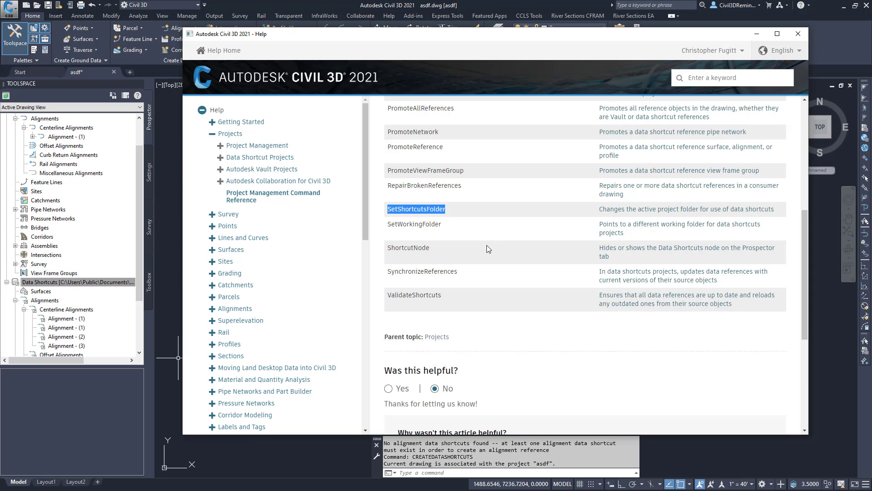
Run SetShortcutsFolder keeping asdf as the folder, then select ShortcutNode in the help
{"action": "left_click", "coordinate": [510, 473]}
{"action": "key", "text": "ctrl+v"}
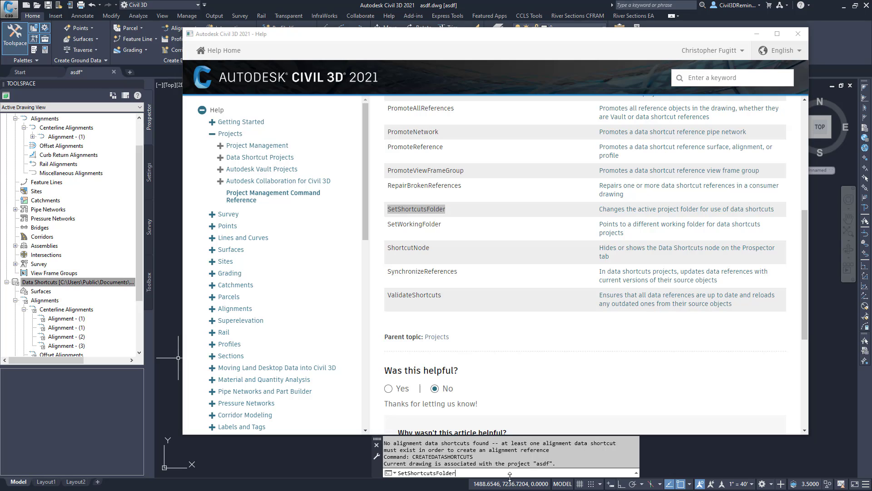
{"action": "key", "text": "Return"}
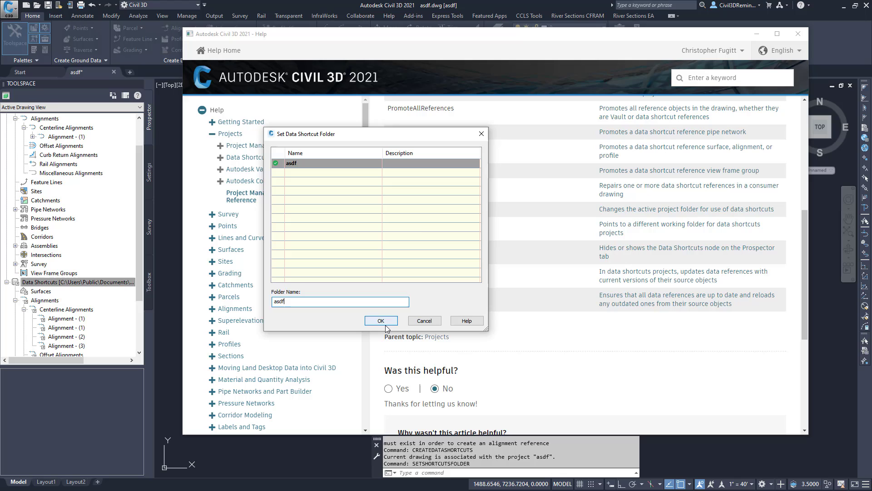
{"action": "left_click", "coordinate": [380, 320]}
{"action": "double_click", "coordinate": [414, 224]}
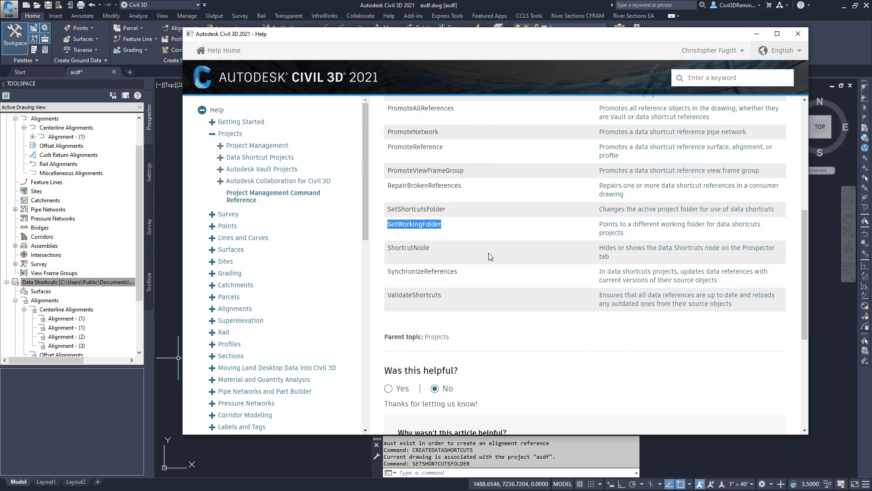
{"action": "double_click", "coordinate": [428, 250]}
{"action": "key", "text": "ctrl+c"}
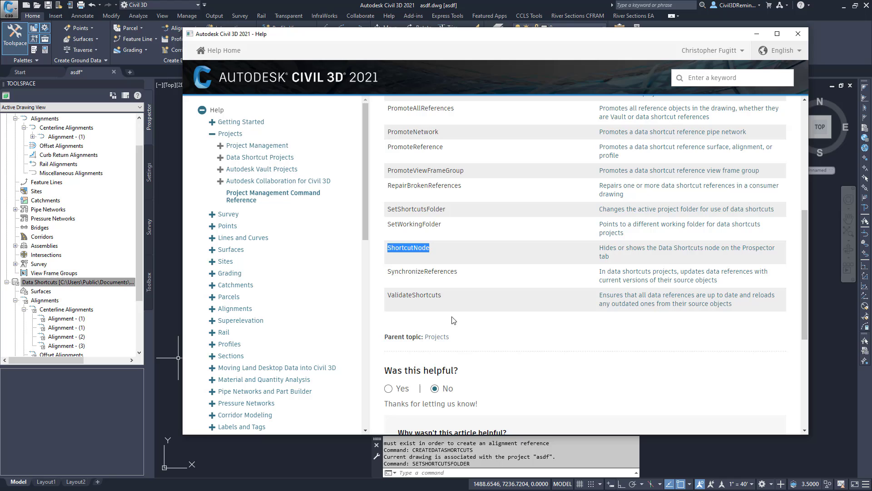
{"action": "left_click", "coordinate": [487, 473]}
{"action": "key", "text": "ctrl+v"}
{"action": "key", "text": "Return"}
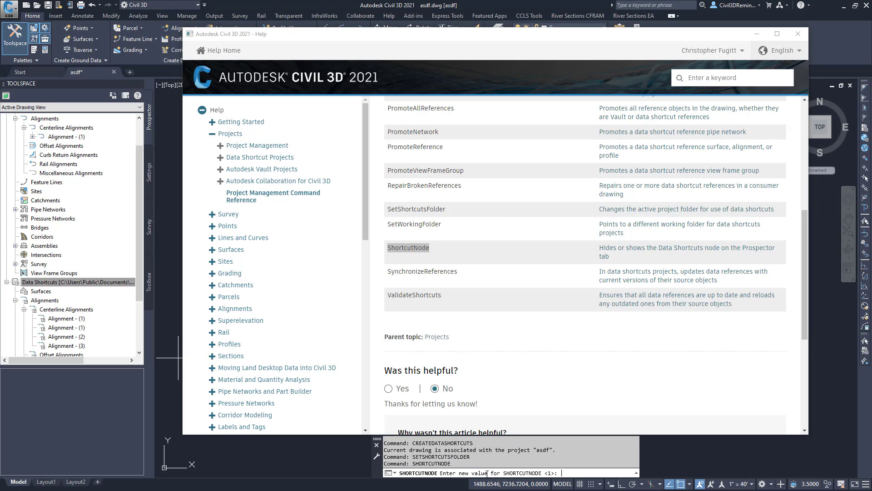
{"action": "type", "text": "0"}
{"action": "key", "text": "Return"}
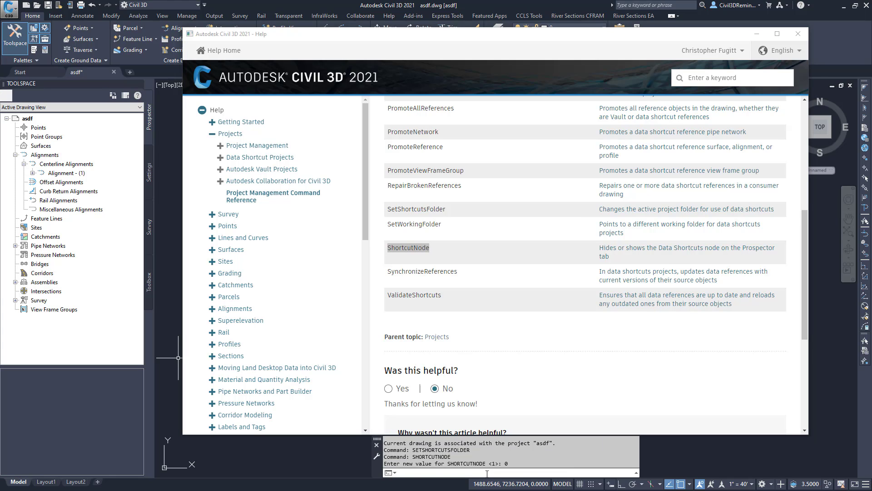
{"action": "key", "text": "Return"}
{"action": "type", "text": "1"}
{"action": "key", "text": "Return"}
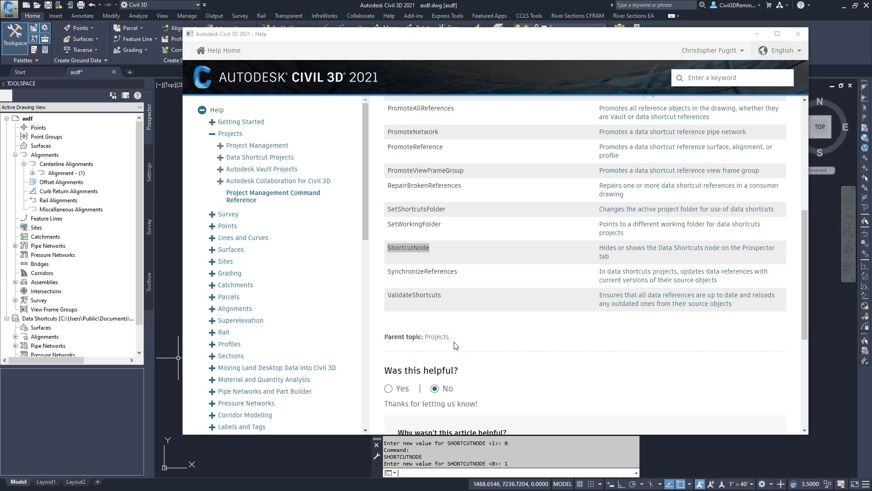
{"action": "double_click", "coordinate": [444, 273]}
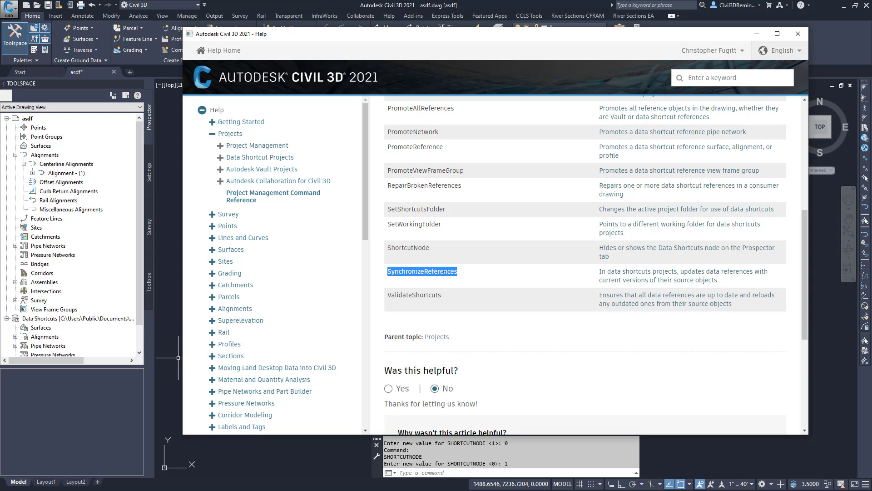
{"action": "double_click", "coordinate": [427, 296]}
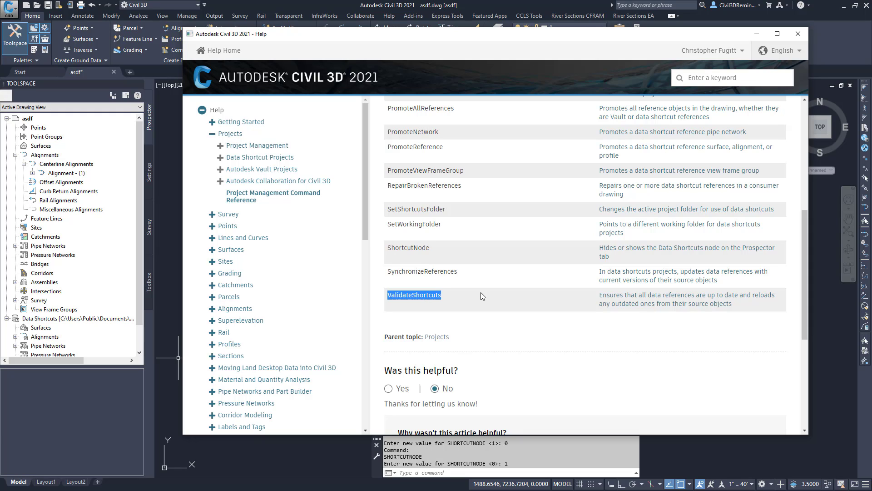